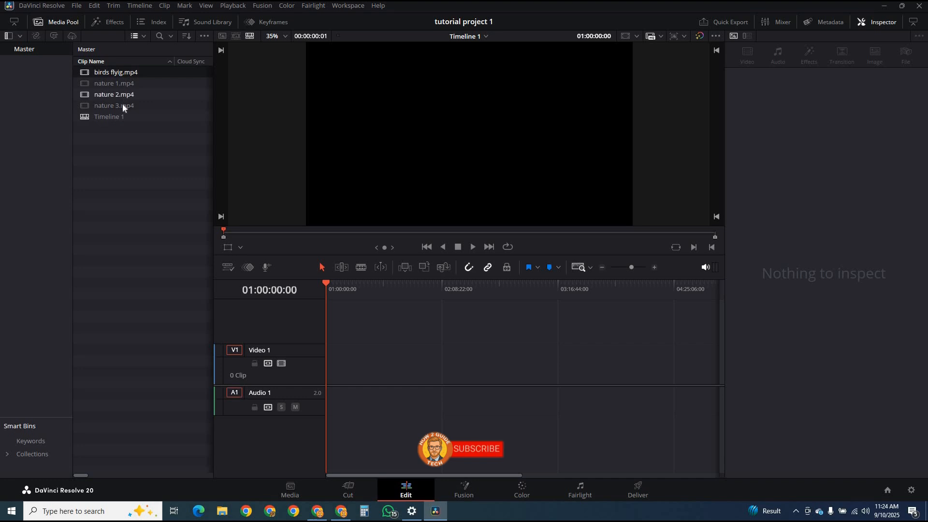
Place birds flyig.mp4 and the nature 1, nature 2 and nature 3 clips on the timeline and switch to the Color page
left_click(123, 104, "shift")
left_click_drag(117, 89, 355, 346)
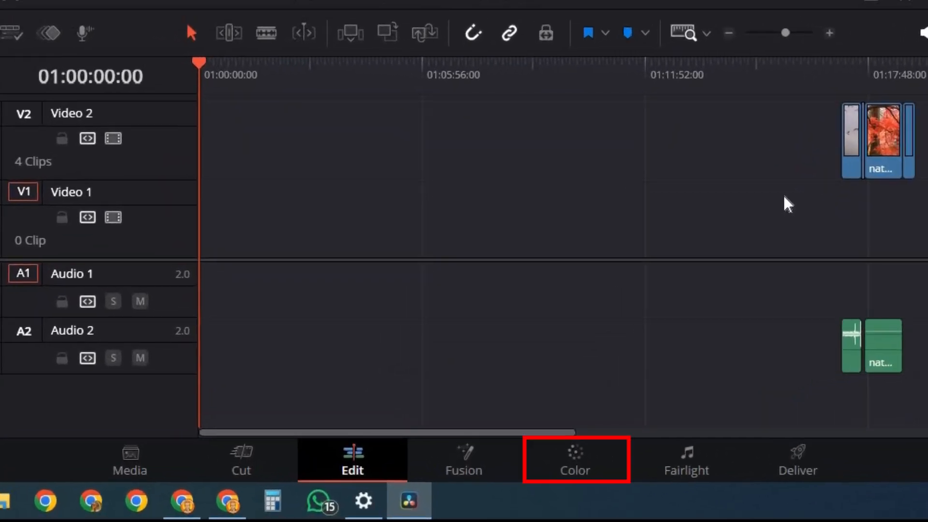
left_click(581, 454)
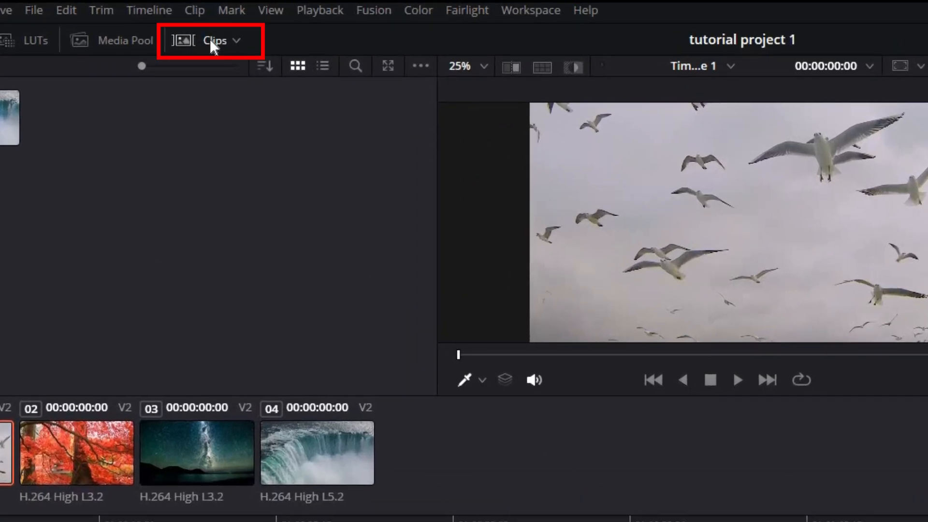
Toggle the clip thumbnail strip off and on, and view the available clip filters without choosing one
left_click(211, 40)
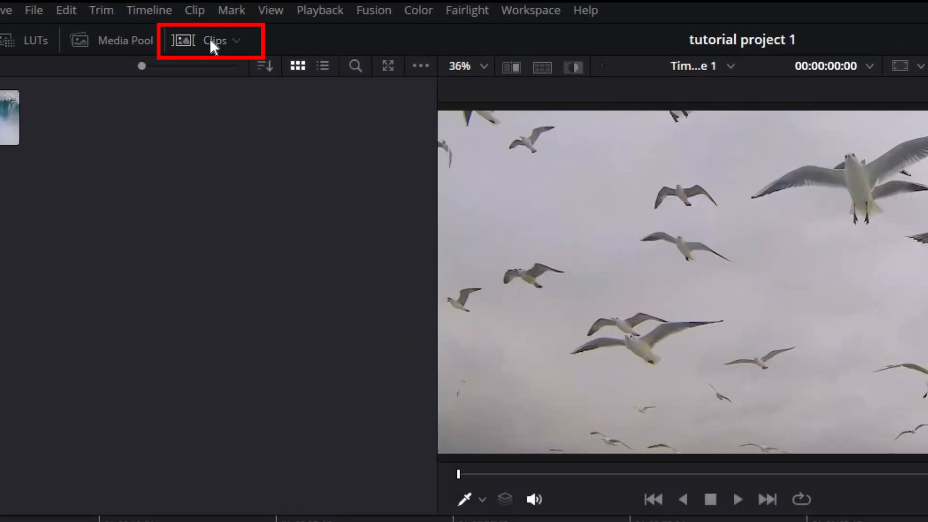
left_click(210, 40)
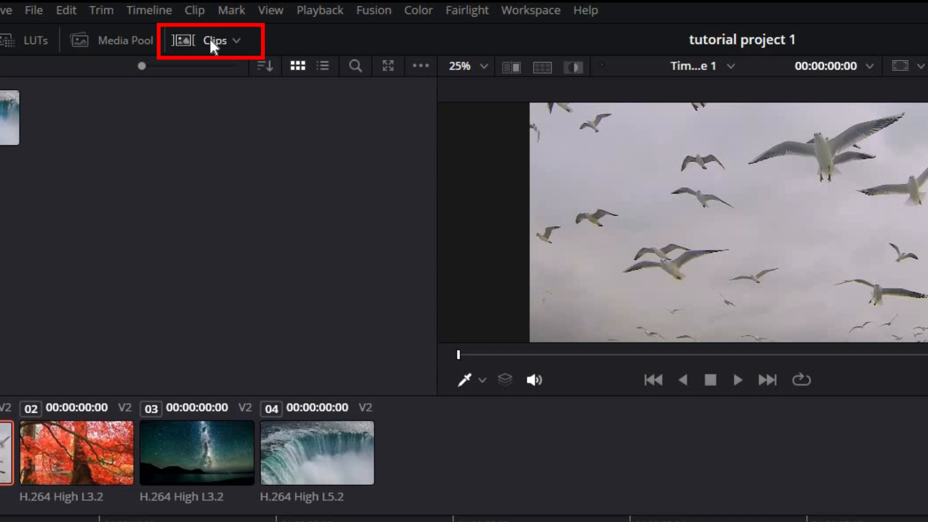
left_click(237, 41)
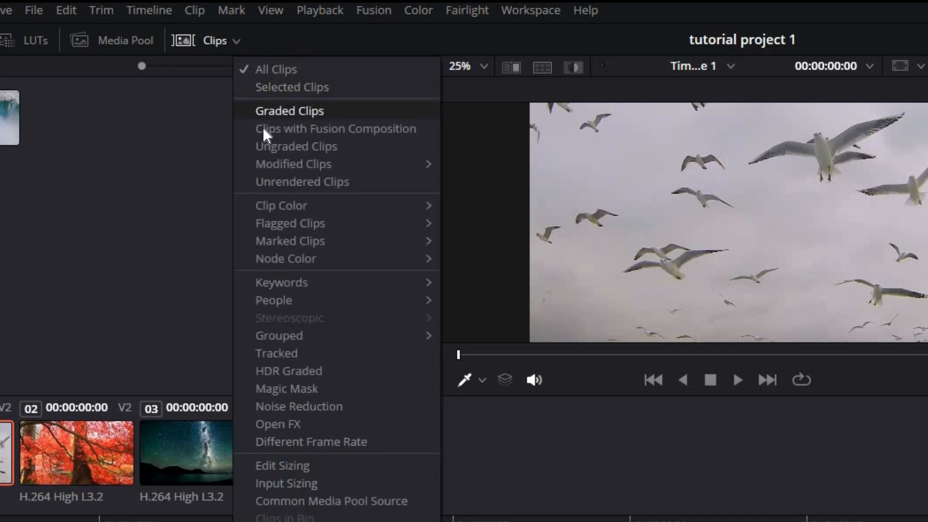
left_click(190, 106)
Play the birds clip briefly, stop it, and shift node 01 slightly to the right in the node graph
left_click(737, 381)
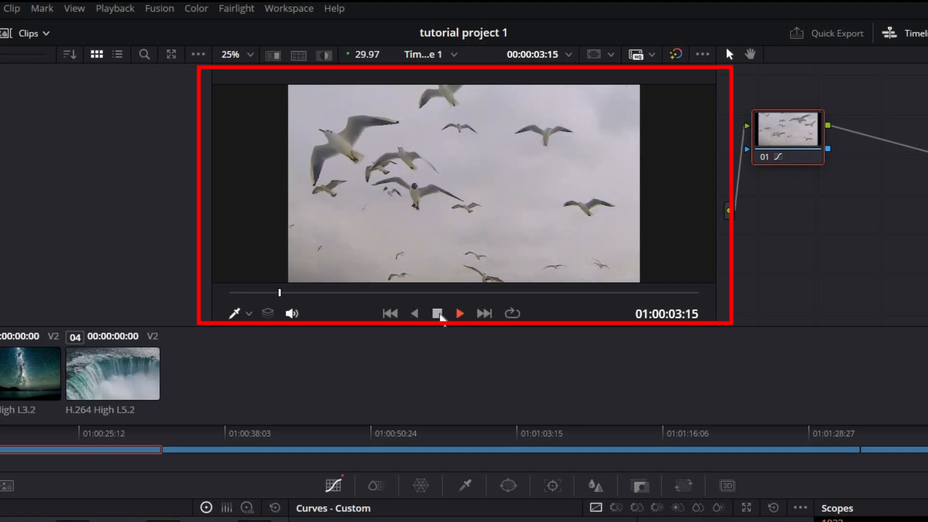
left_click(437, 314)
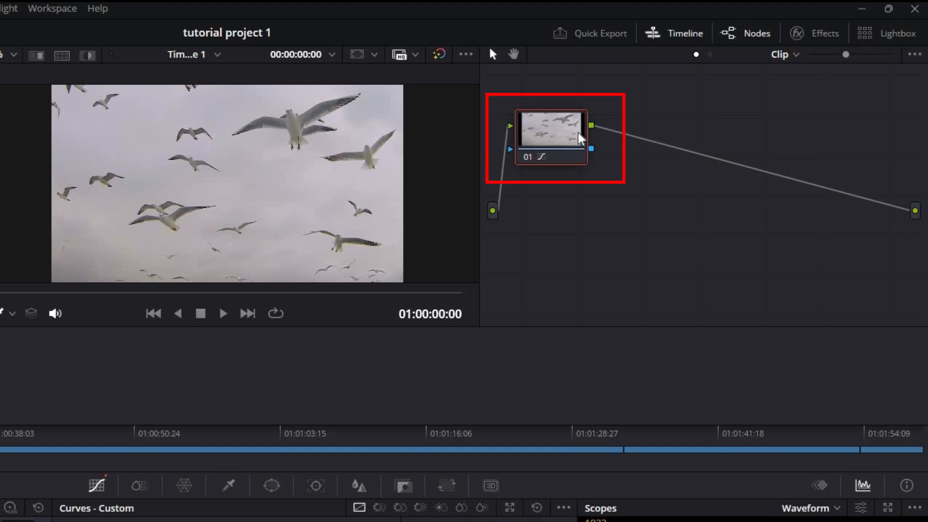
left_click(578, 133)
mouse_move(550, 132)
left_mouse_down()
mouse_move(616, 138)
mouse_move(600, 142)
left_mouse_up()
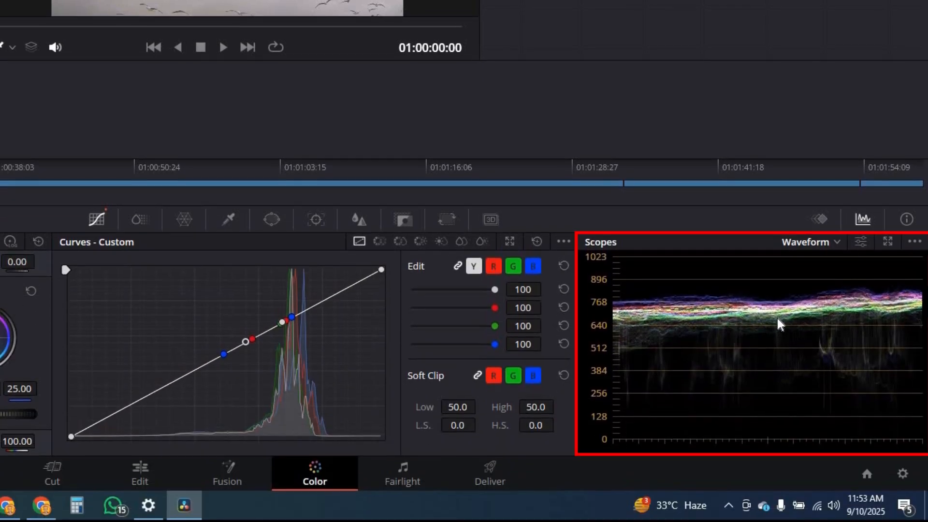
View the clip's scopes as a Parade and return them to Waveform
left_click(836, 244)
left_click(826, 262)
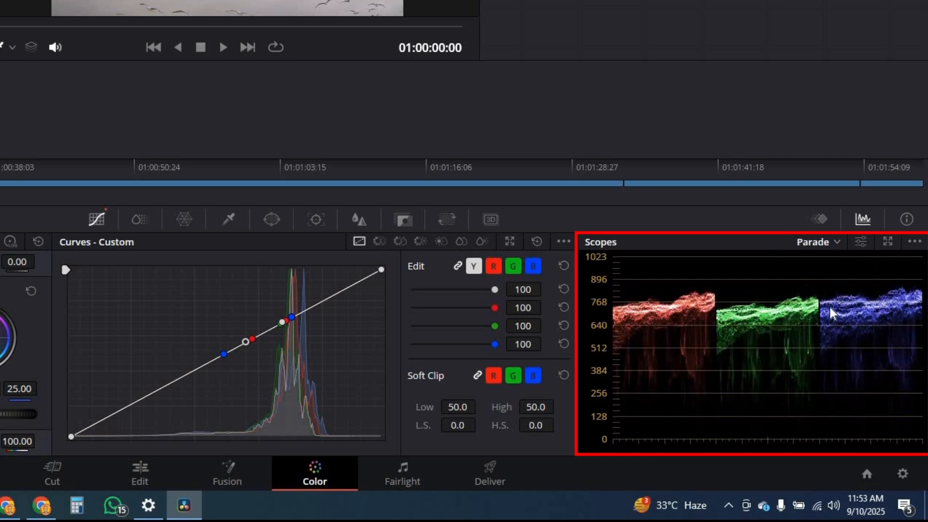
left_click(837, 241)
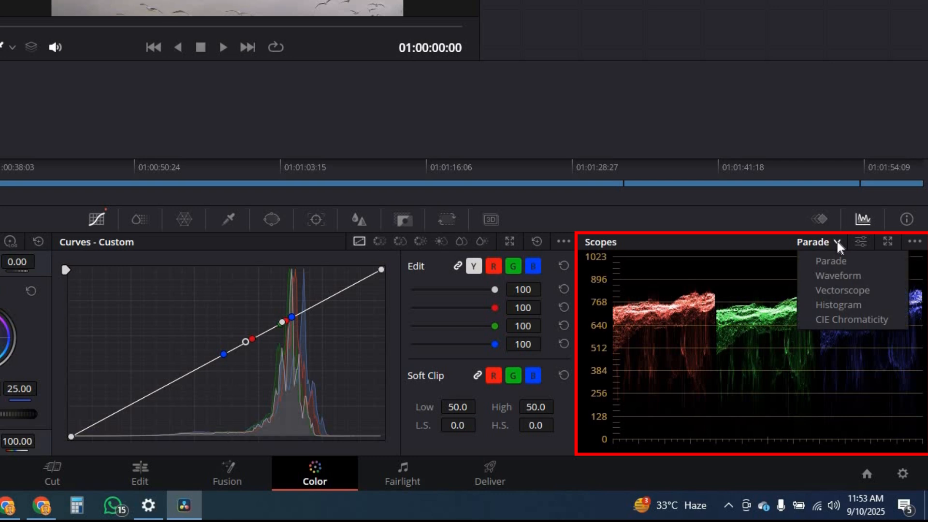
left_click(835, 276)
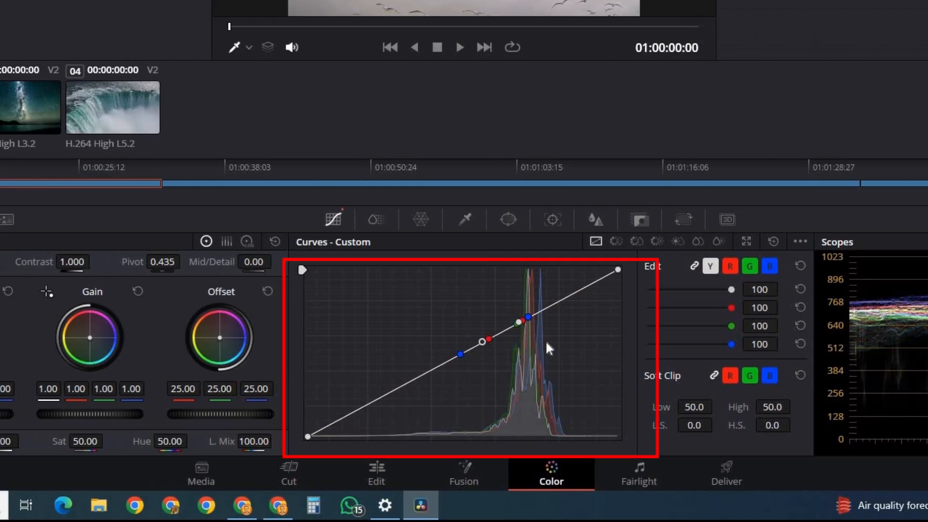
Reset the custom curve after a trial point move and shape an S-curve with raised highlights and lowered shadows
mouse_move(489, 337)
left_mouse_down()
mouse_move(453, 324)
mouse_move(461, 349)
left_mouse_up()
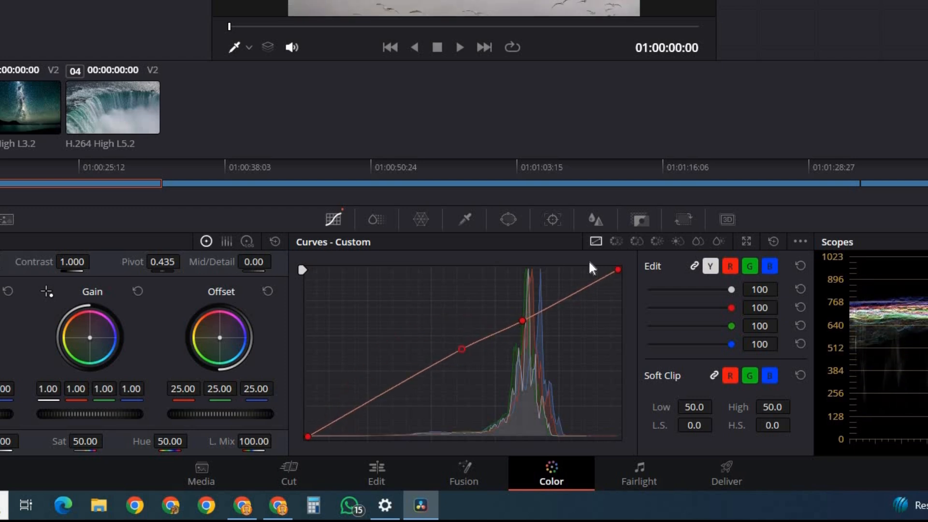
left_click(772, 242)
left_click_drag(522, 321, 499, 307)
left_click_drag(393, 370, 411, 398)
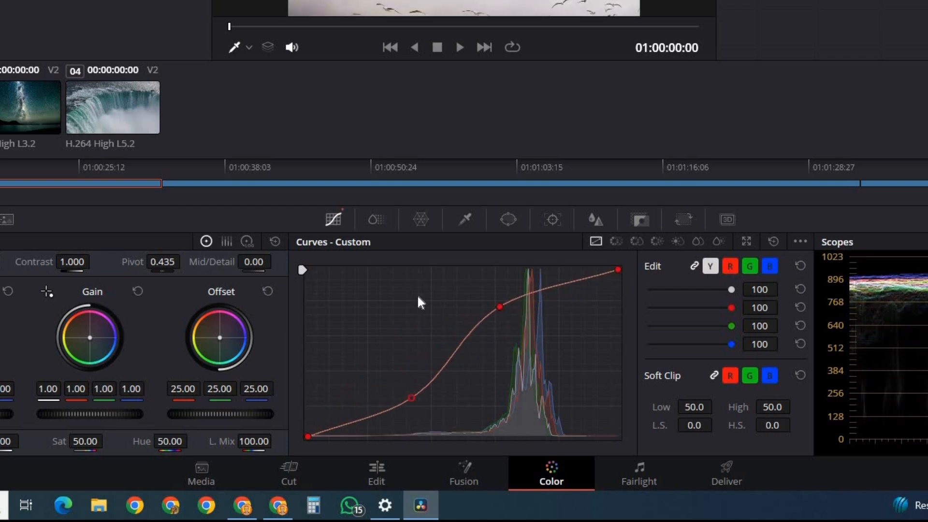
View the Hue Vs Hue and Hue Vs Sat curves, return to the custom curve and reset it to a straight line
left_click(613, 243)
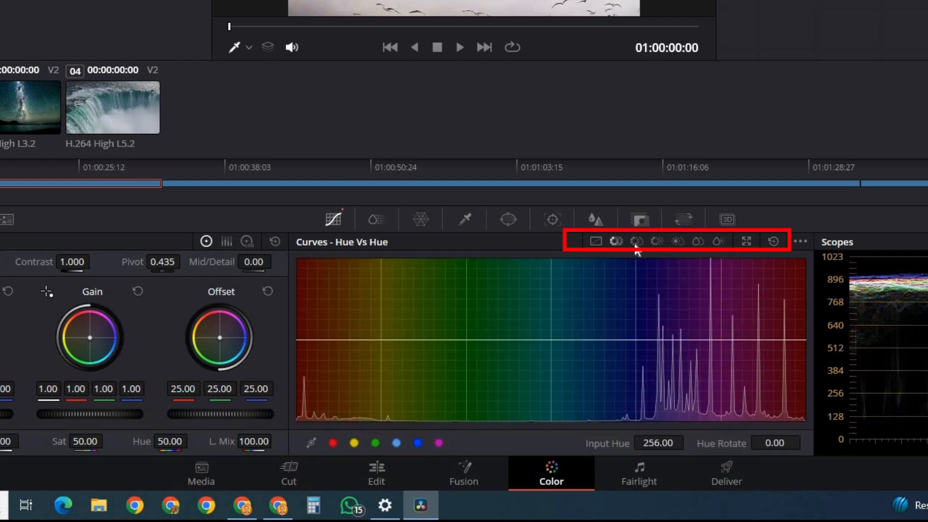
left_click(638, 244)
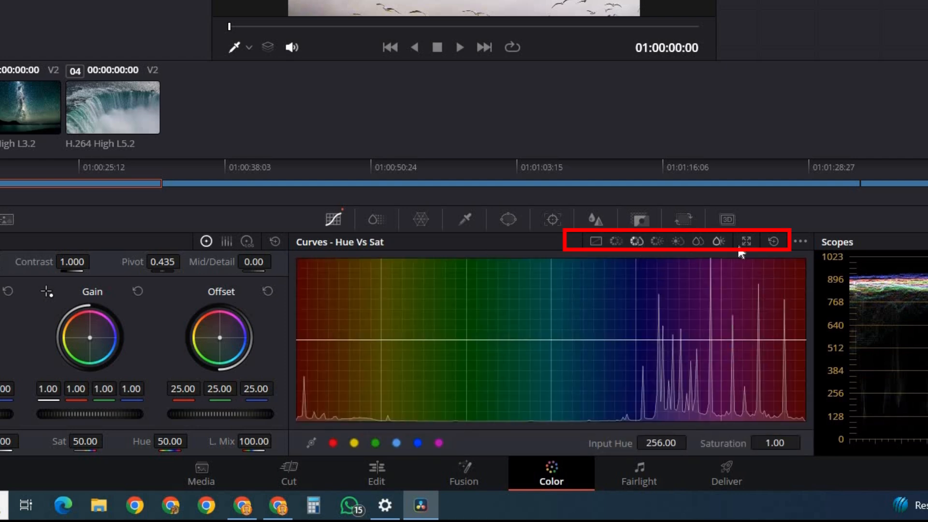
left_click(596, 243)
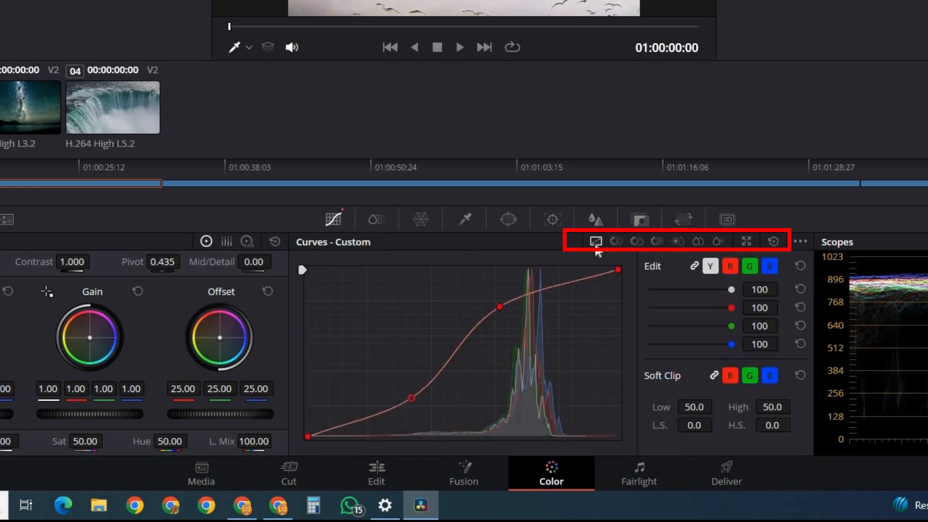
left_click(773, 242)
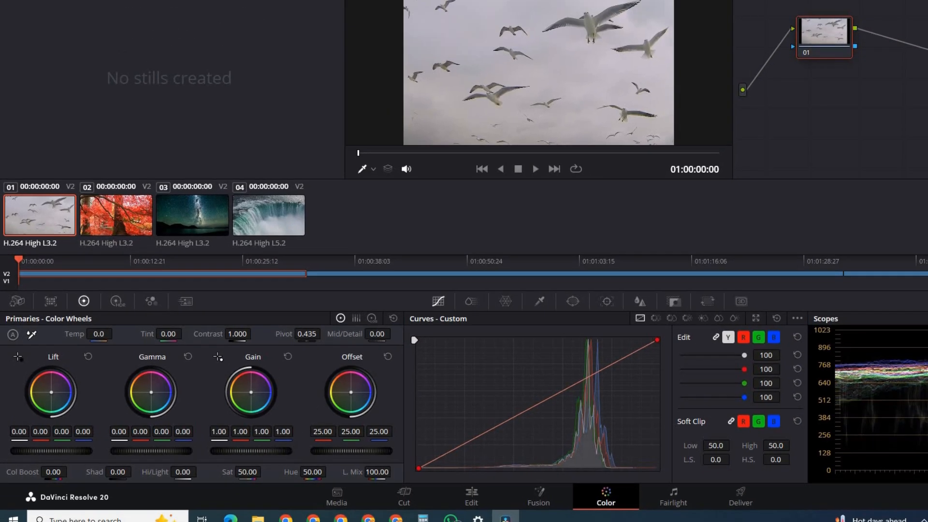
Set the primary Lift to 0.09 and the Gamma to -0.03 on node 01
left_click_drag(58, 450, 75, 451)
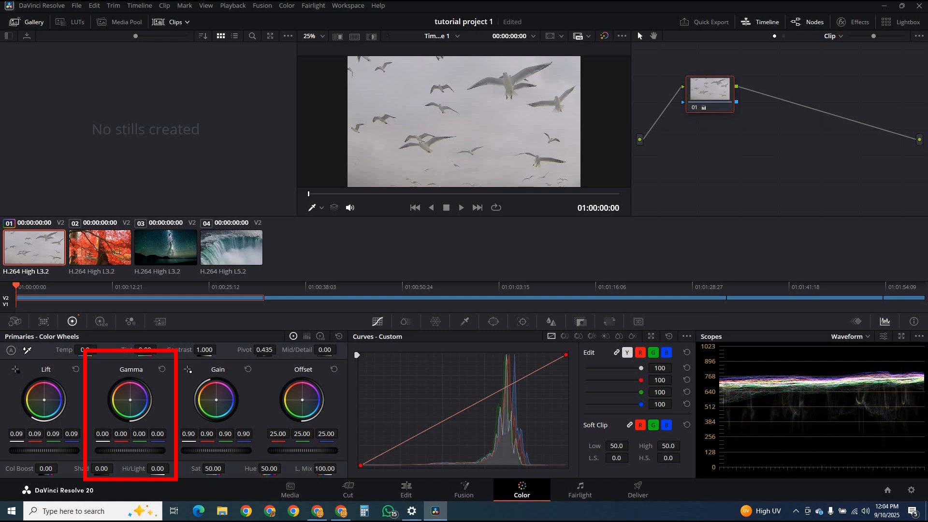
left_click_drag(130, 450, 120, 450)
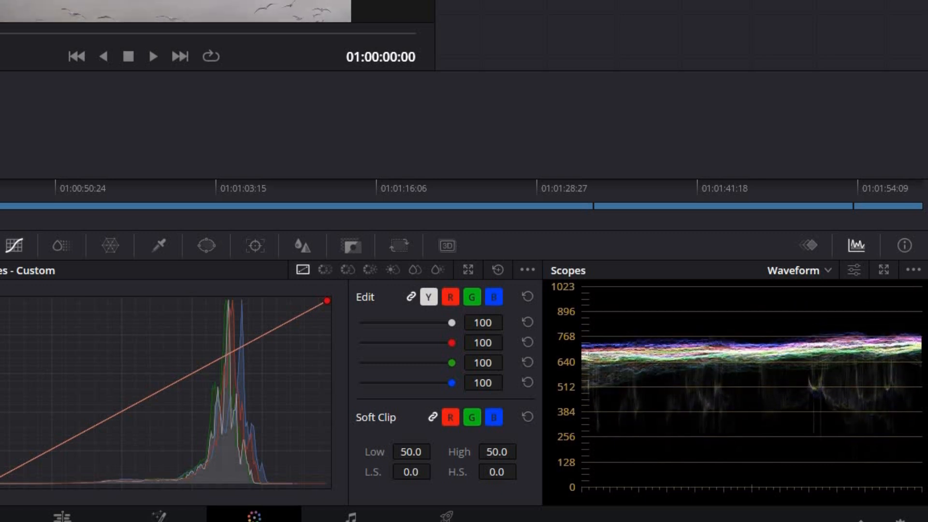
Try Offset levels of 22.90 and 28.65 with a color shift toward red, and reset the Offset wheel
left_click_drag(227, 489, 228, 489)
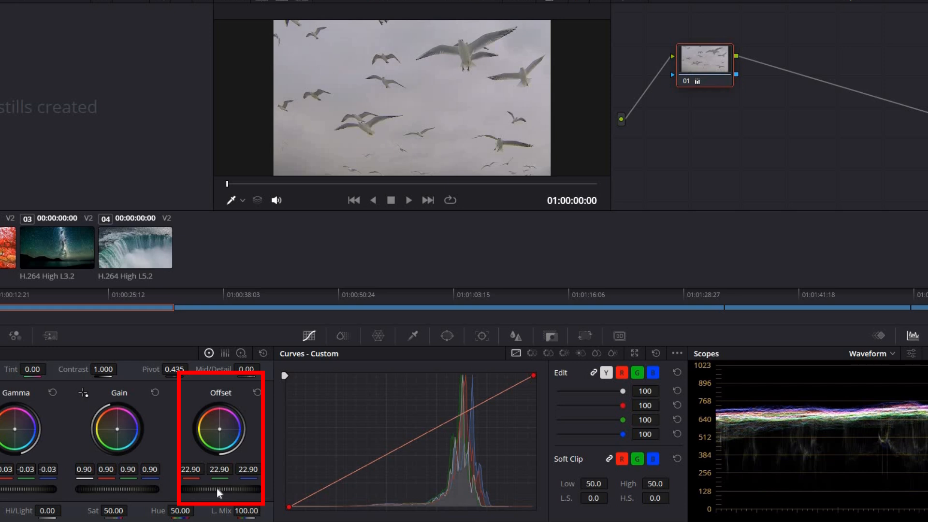
mouse_move(228, 489)
left_mouse_down()
mouse_move(265, 489)
mouse_move(240, 489)
left_mouse_up()
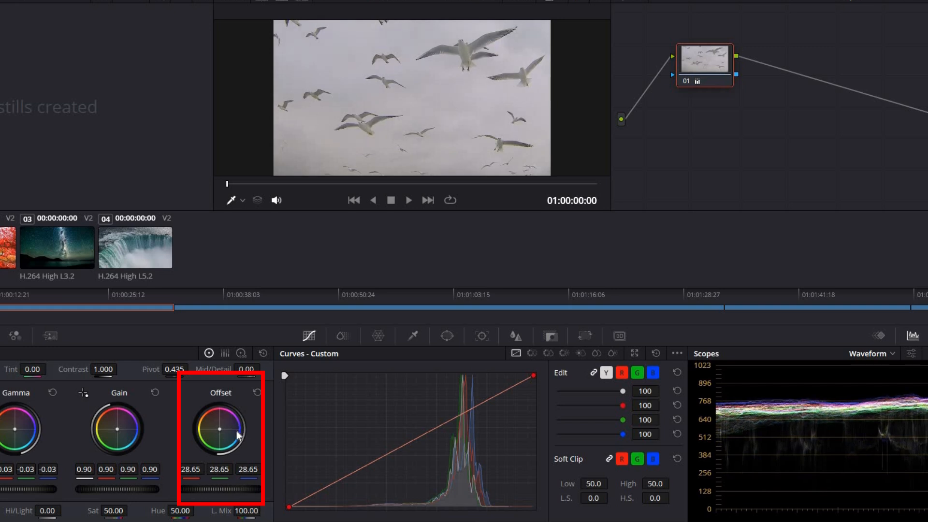
left_click_drag(220, 428, 218, 421)
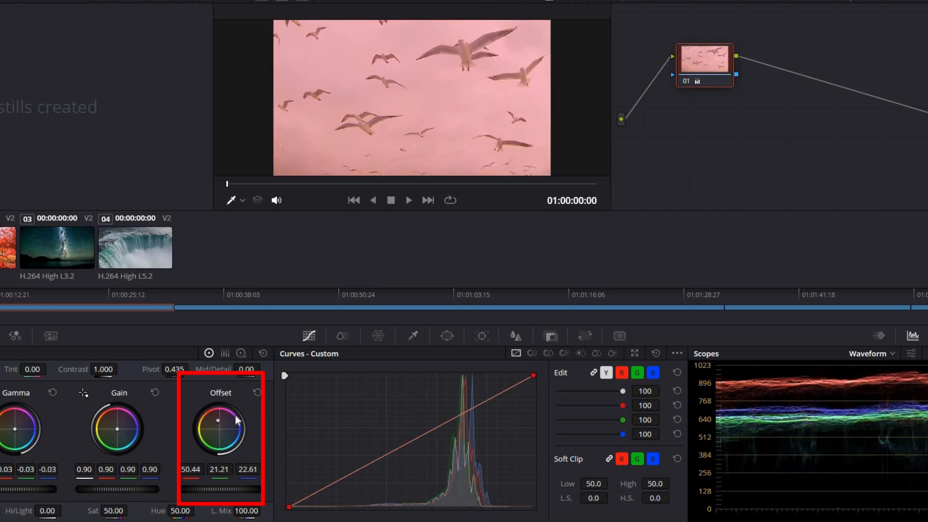
left_click(257, 390)
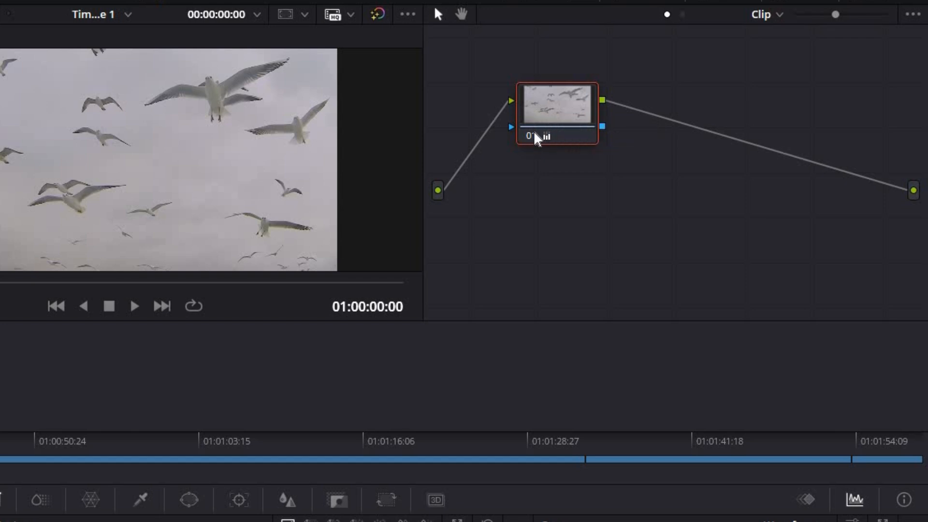
Toggle node 01 off and on repeatedly to compare the image with and without its grade
left_click(528, 135)
left_click(527, 135)
left_click(528, 136)
left_click(528, 135)
left_click(531, 138)
left_click(530, 137)
left_click(531, 139)
left_click(532, 138)
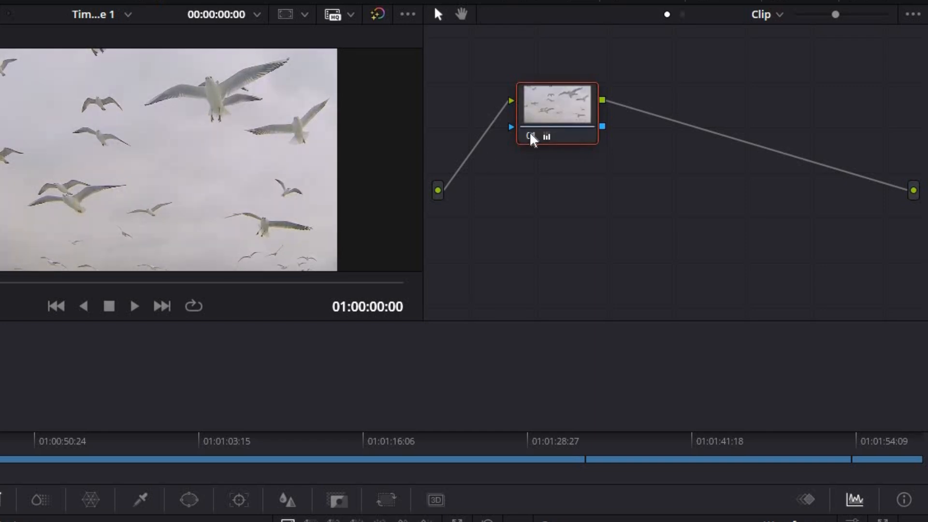
Add a serial node after node 01
right_click(556, 116)
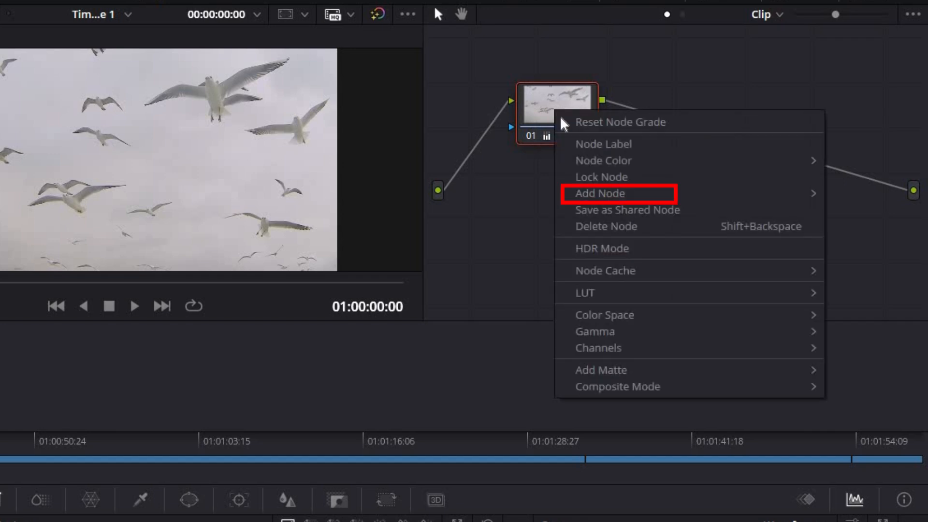
mouse_move(658, 199)
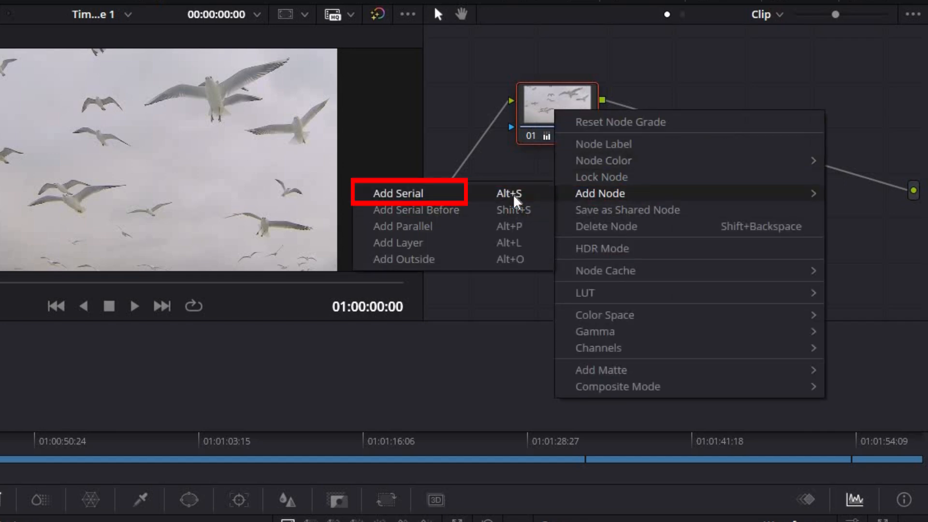
left_click(516, 201)
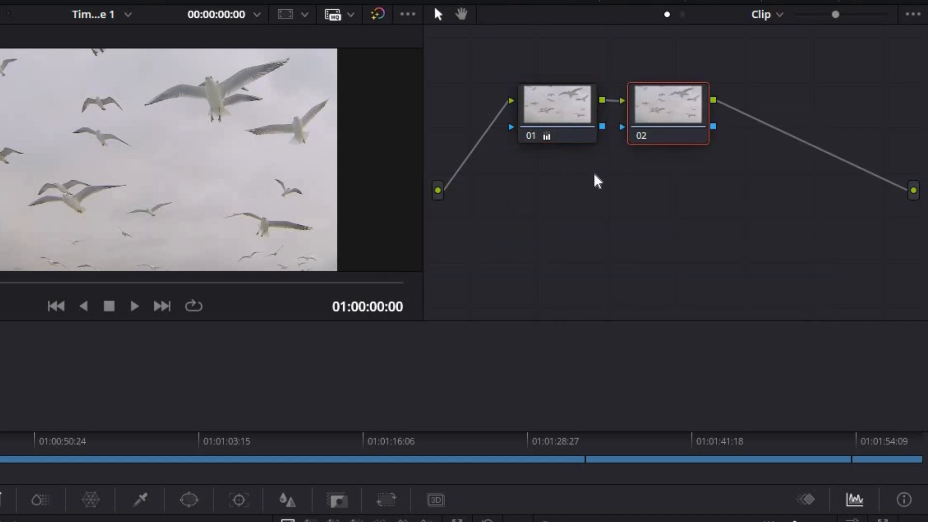
Label node 02 "saturation"
right_click(648, 138)
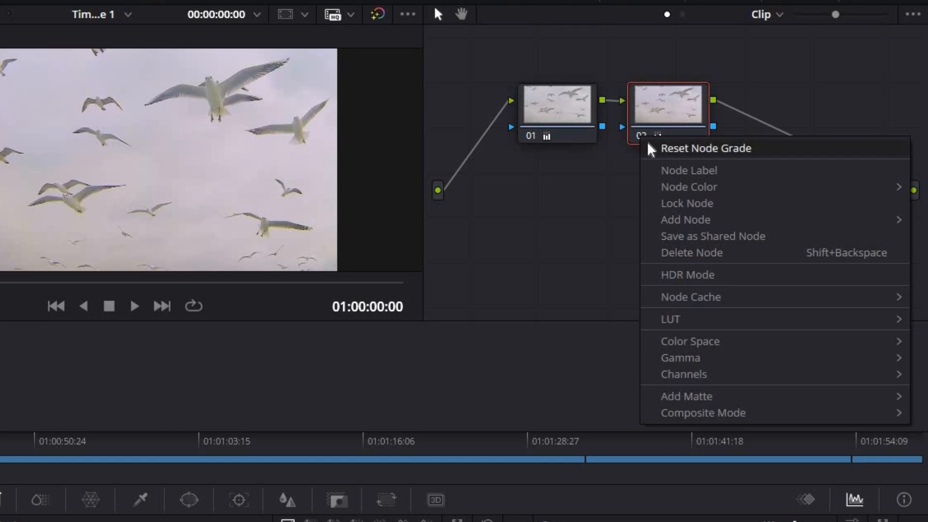
left_click(669, 170)
type("saturatio")
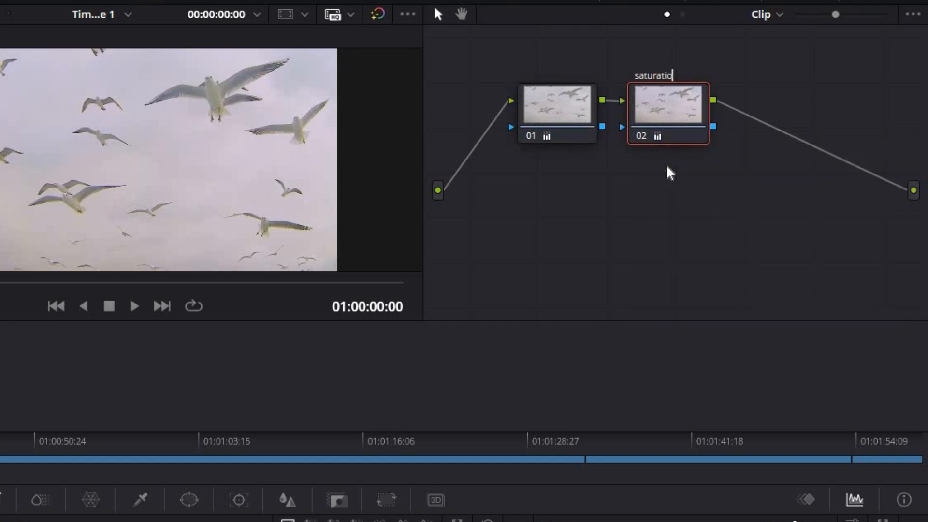
type("n")
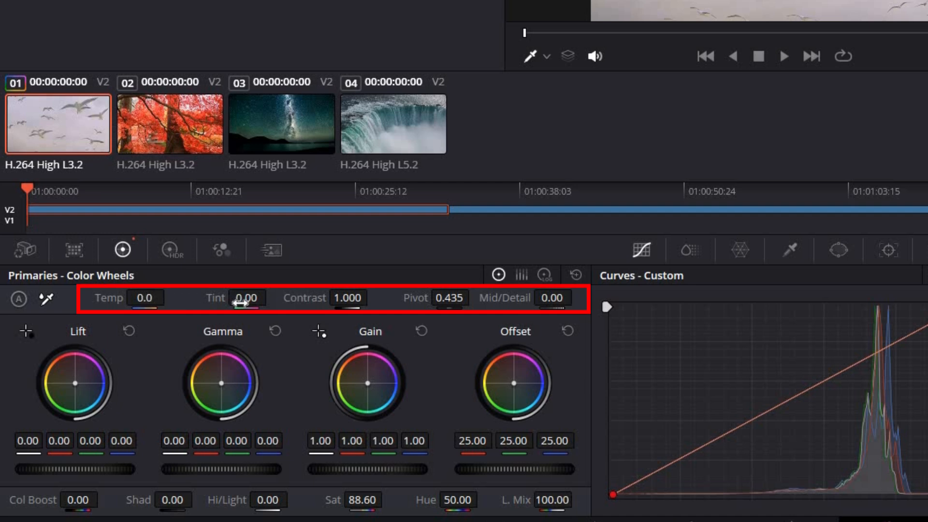
Cool the saturation node's Temp, adjust its Tint, and pick the white balance from the large seagull in the viewer
left_click_drag(146, 299, 116, 298)
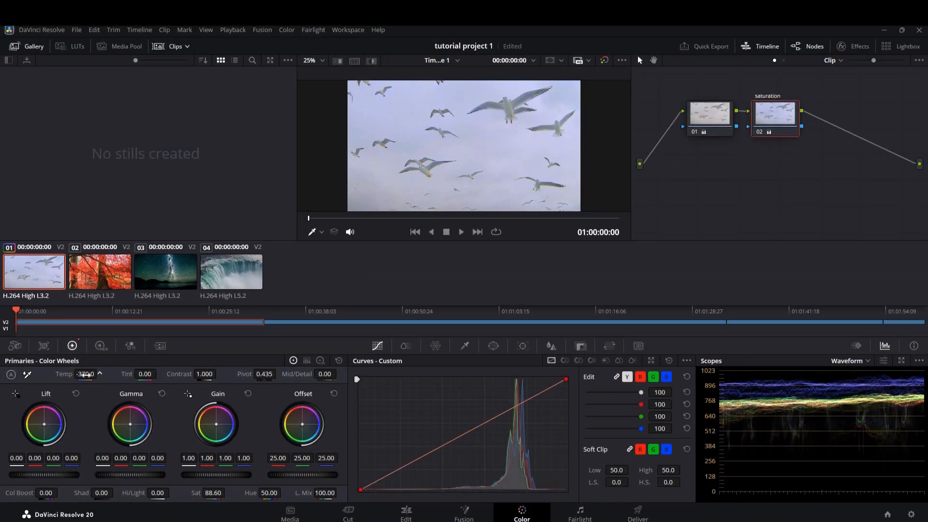
left_click_drag(86, 375, 89, 375)
mouse_move(145, 375)
left_mouse_down()
mouse_move(153, 374)
mouse_move(144, 374)
left_mouse_up()
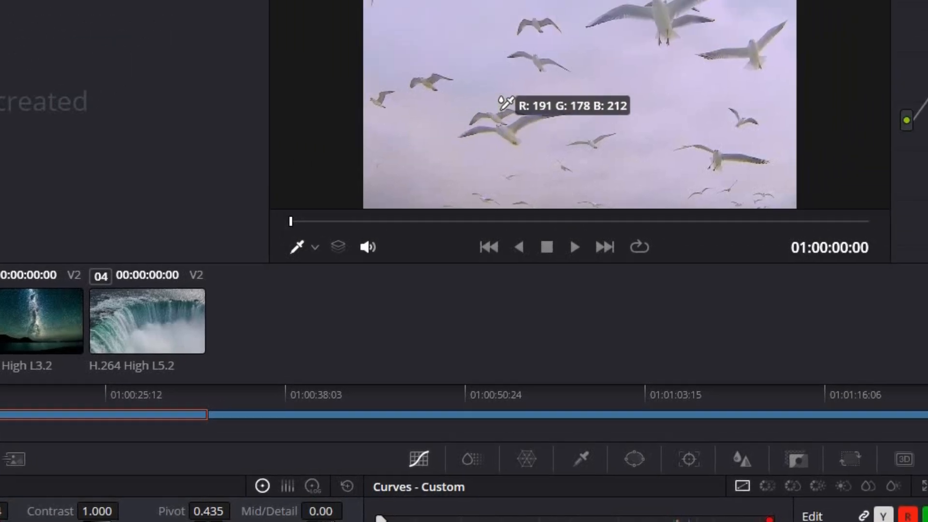
left_click(659, 3)
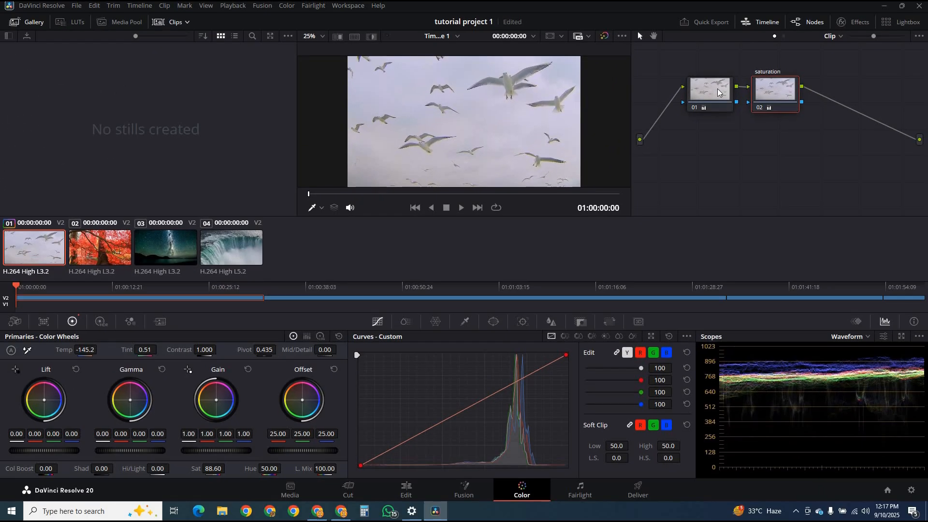
Apply the Gaussian Blur effect to node 01 and set its horizontal and vertical strength to 0.341
left_click(707, 89)
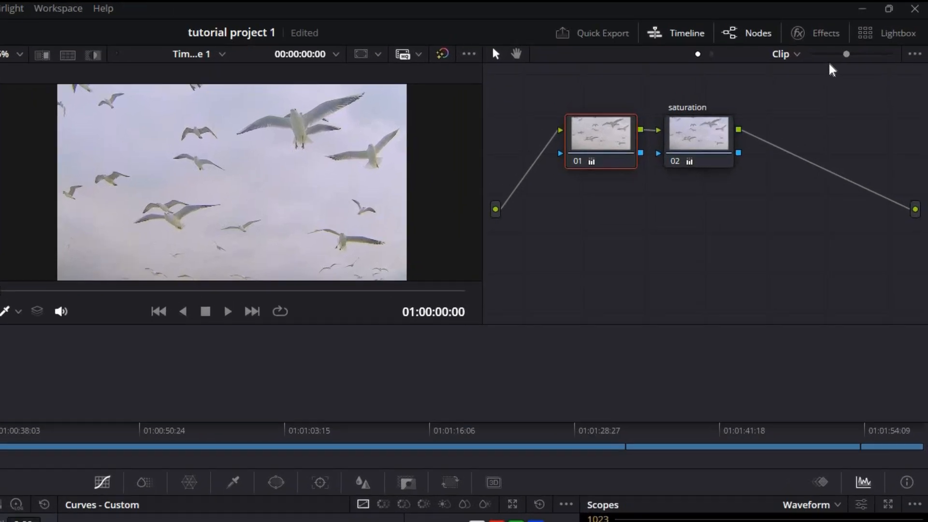
left_click(822, 34)
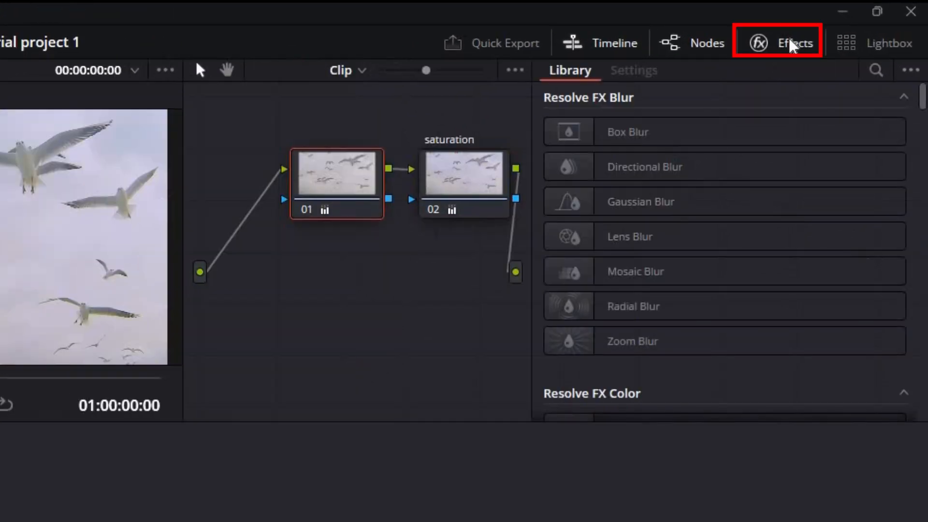
left_click_drag(684, 205, 336, 186)
left_click_drag(716, 124, 709, 126)
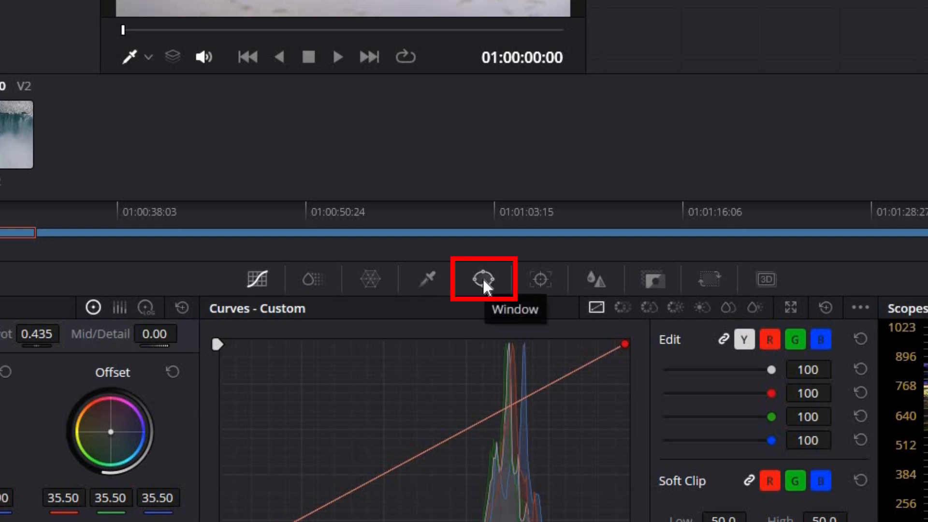
Confine node 01's blur with a circle window over the right part of the frame, at about Pan 56 and Tilt 47.7
left_click(482, 277)
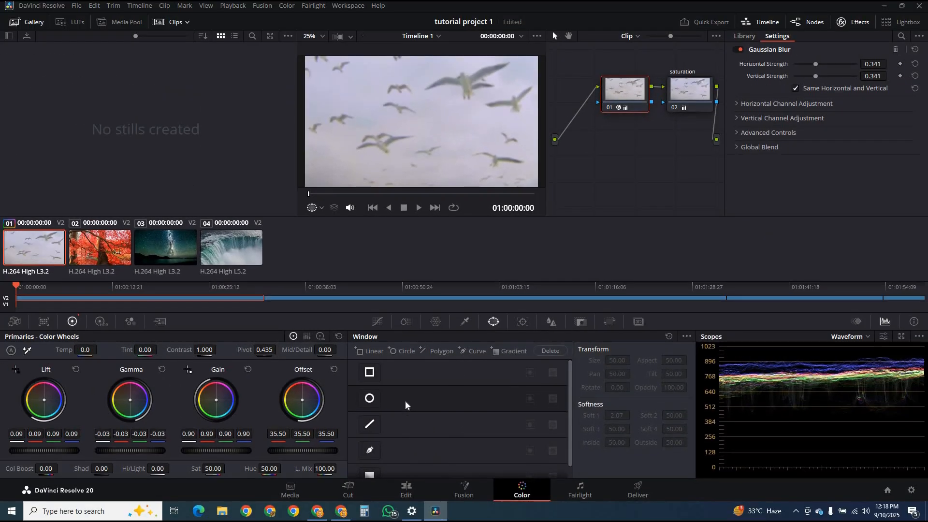
left_click(369, 398)
left_click_drag(450, 138, 477, 98)
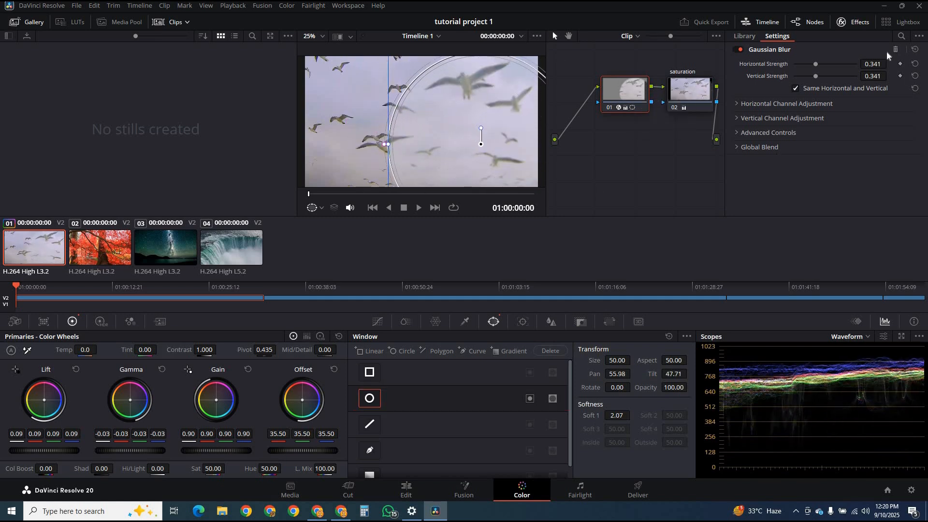
left_click(861, 23)
left_click(378, 322)
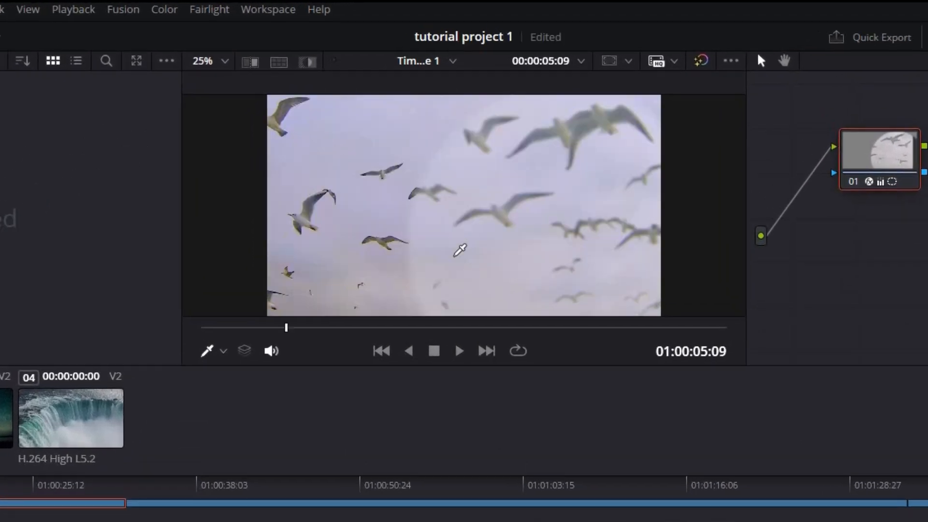
Grab a still of the graded birds frame and apply its grade to the waterfall clip 04
right_click(455, 258)
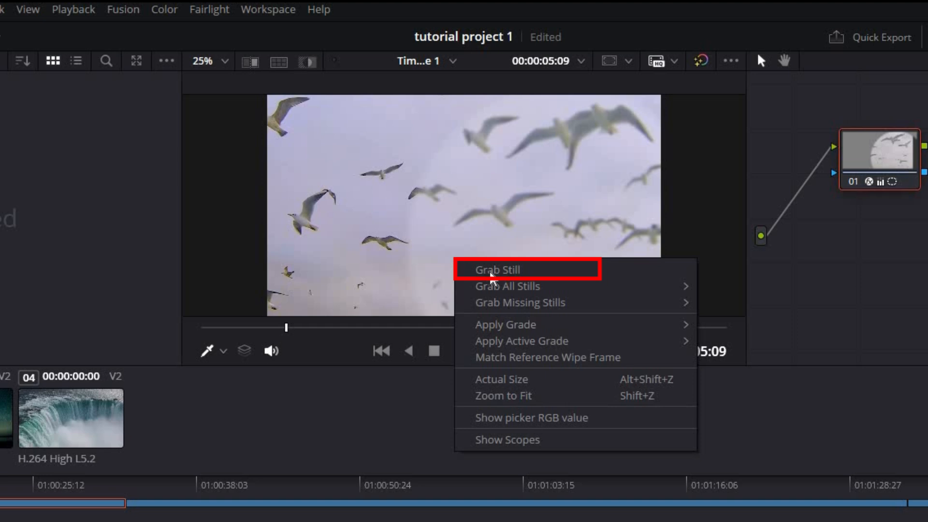
left_click(491, 272)
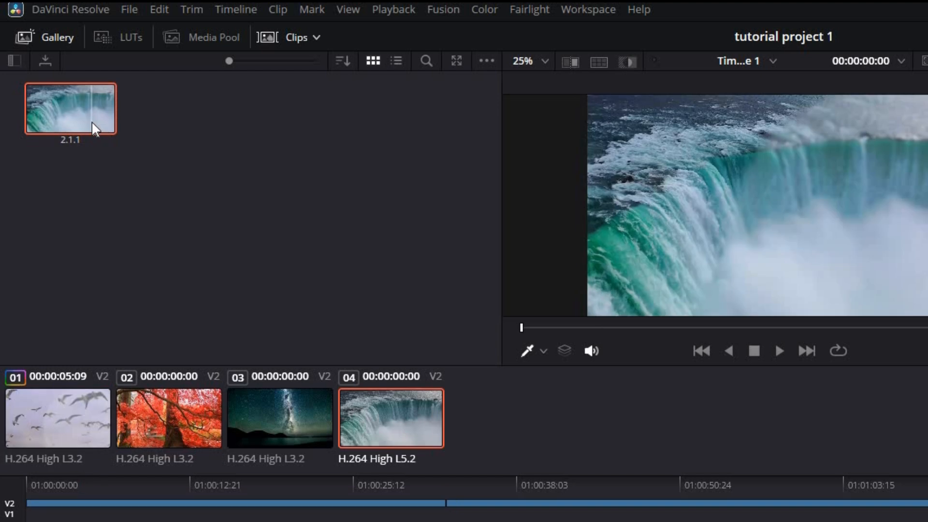
right_click(92, 124)
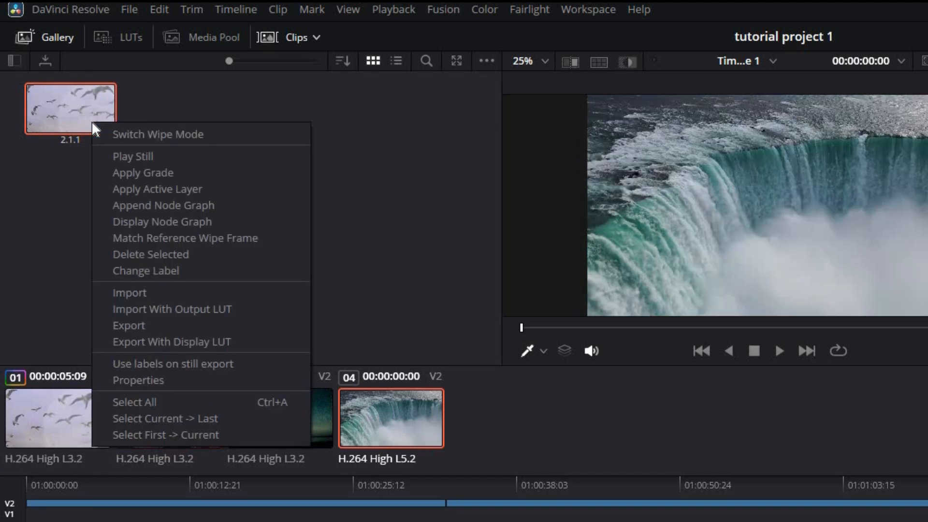
left_click(137, 174)
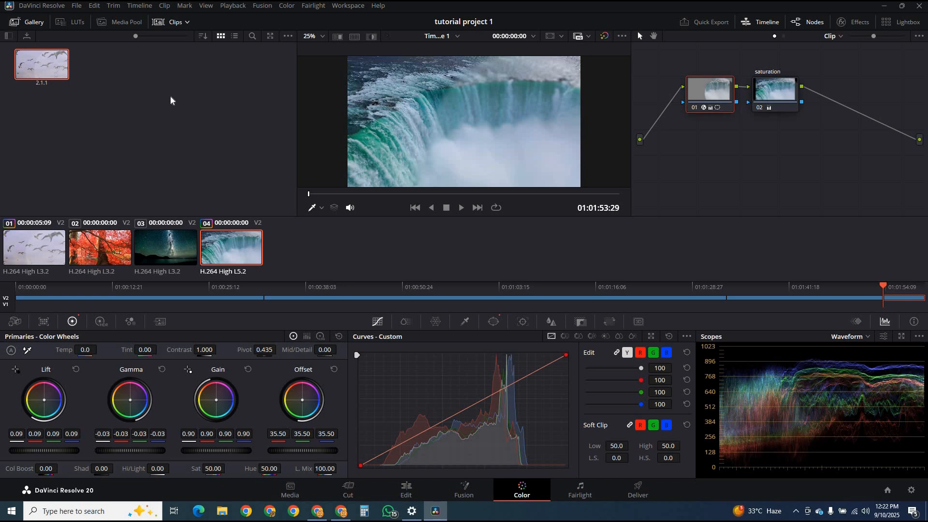
Switch to the Edit page to review the graded clips on the timeline
left_click(402, 491)
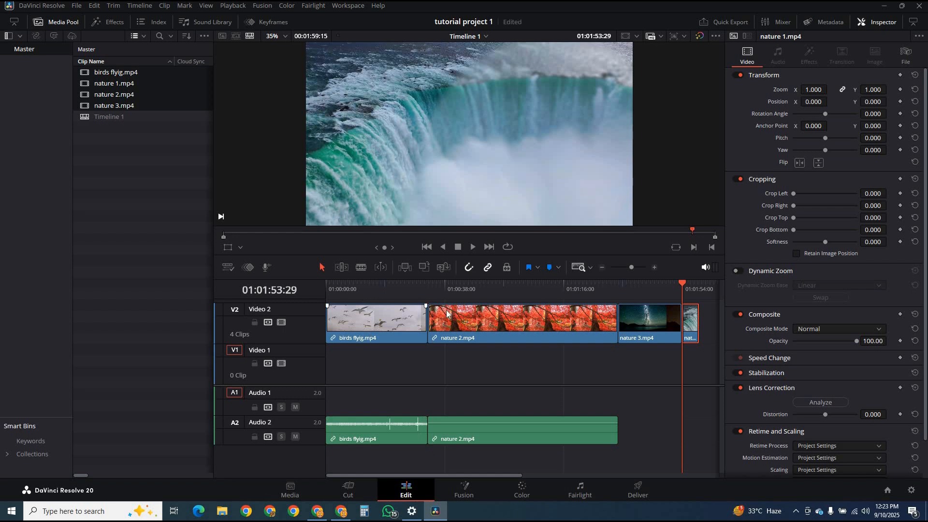
left_click_drag(683, 284, 685, 389)
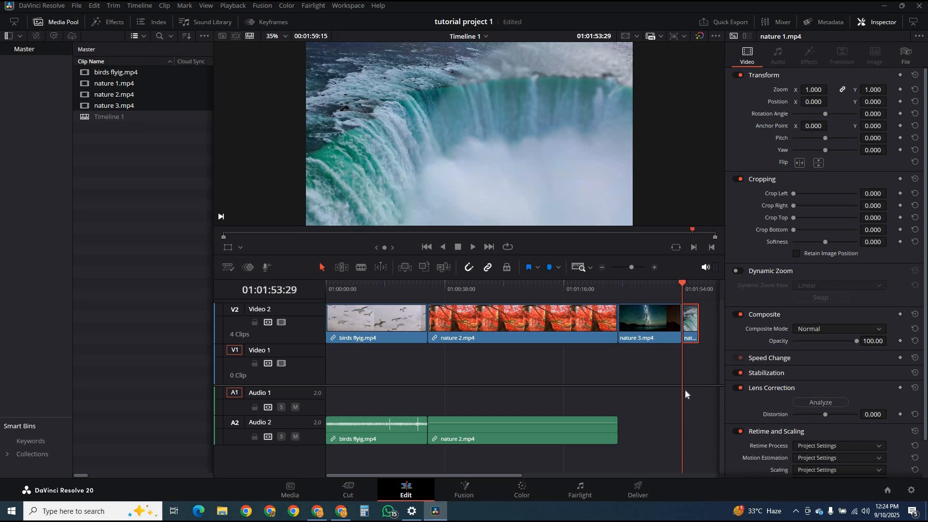